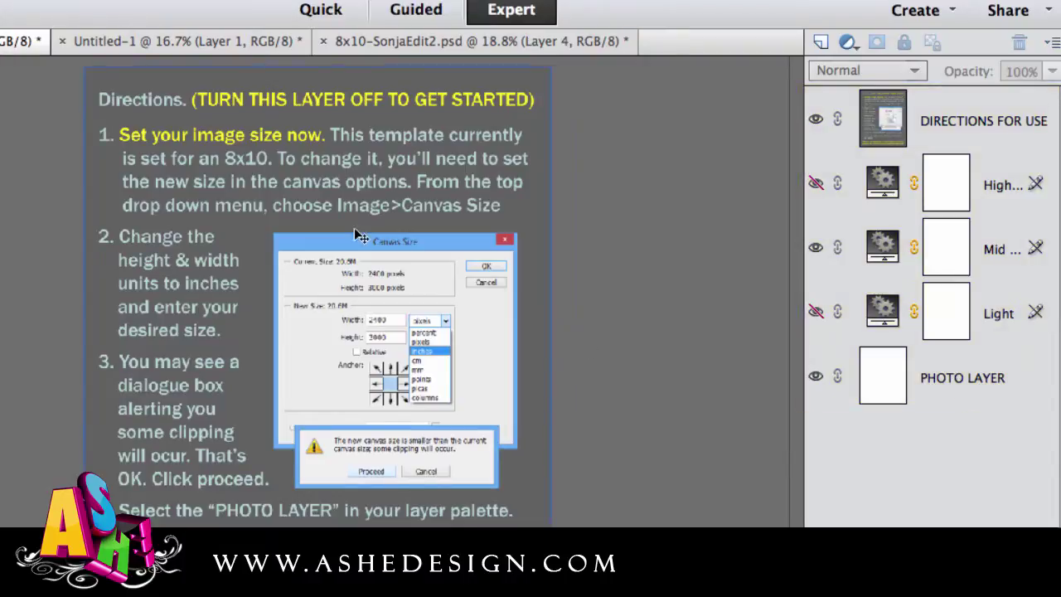
Compare with the rose photo, then enter an 11 x 14 canvas size and retype it as 8 x 10.
click(161, 42)
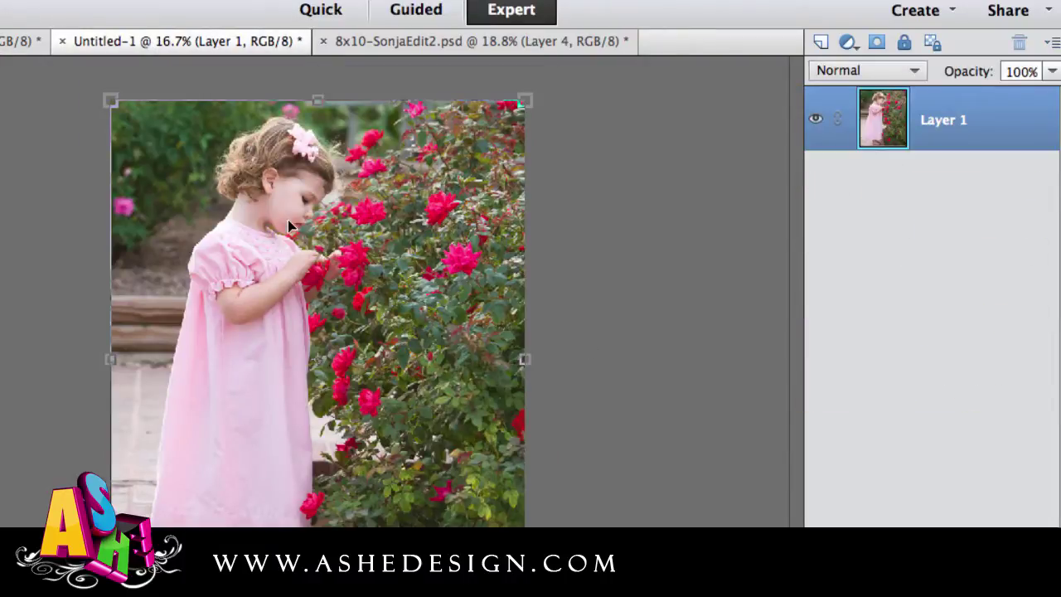
key(ctrl+shift+Tab)
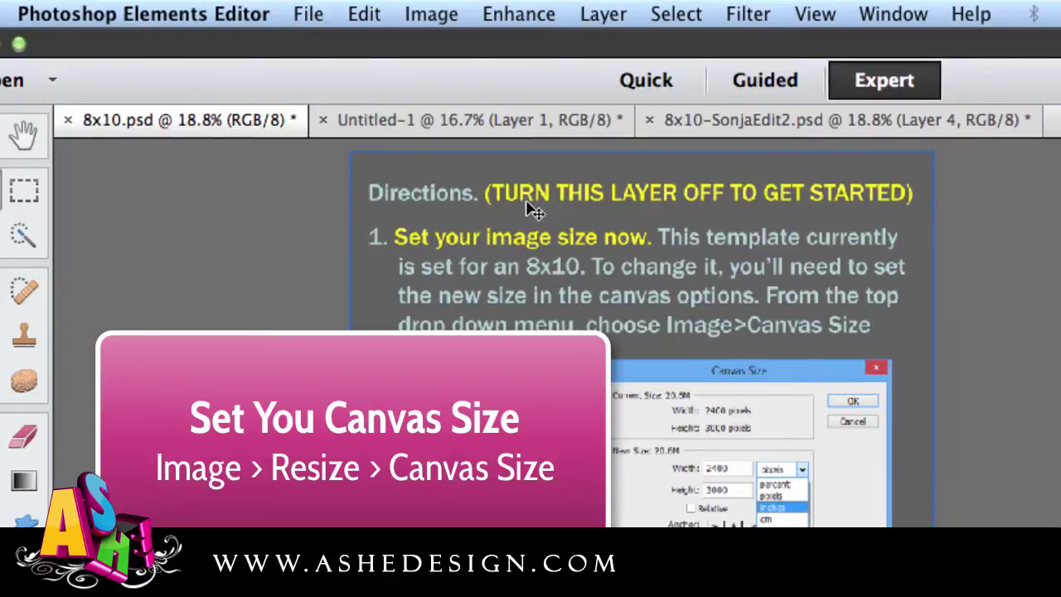
click(432, 19)
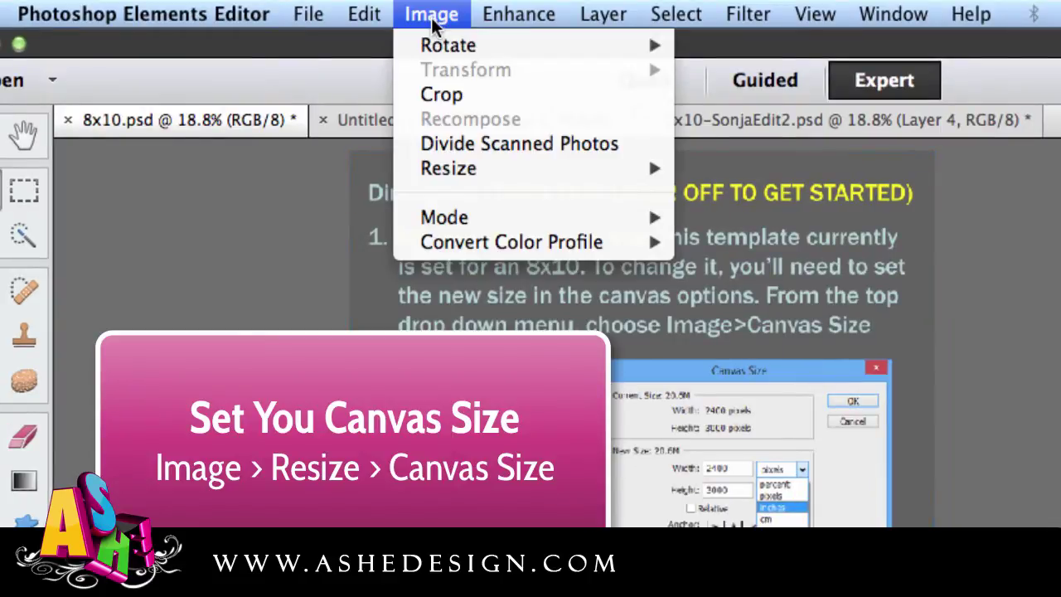
mouse_move(465, 171)
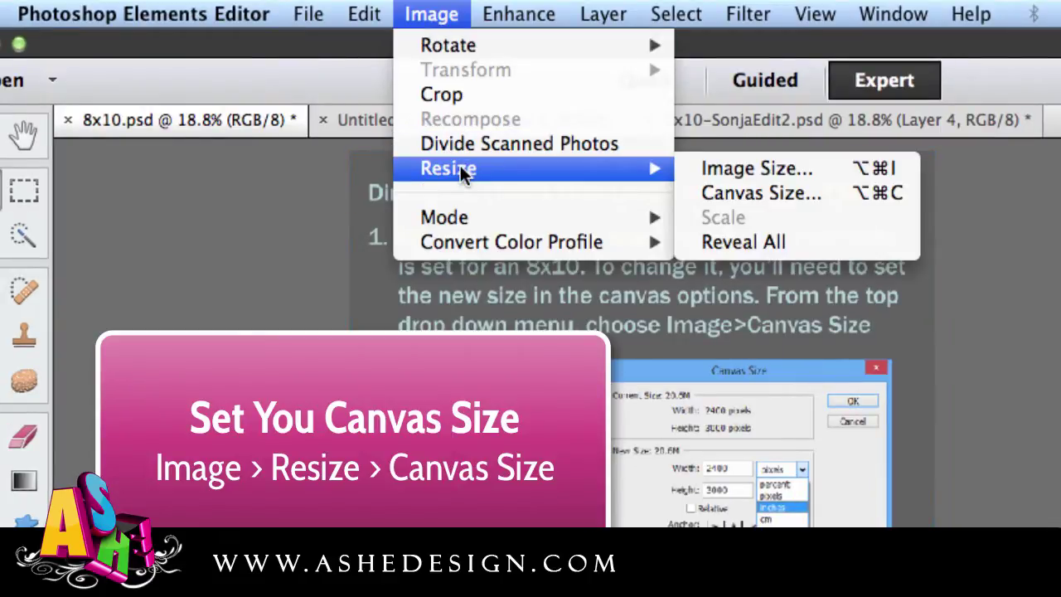
click(754, 192)
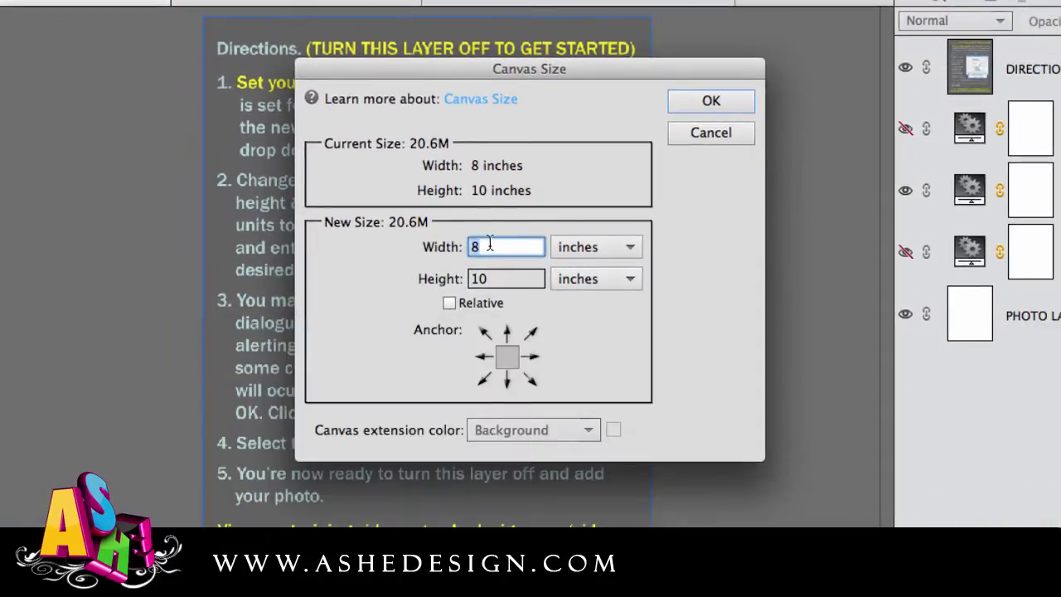
text(11)
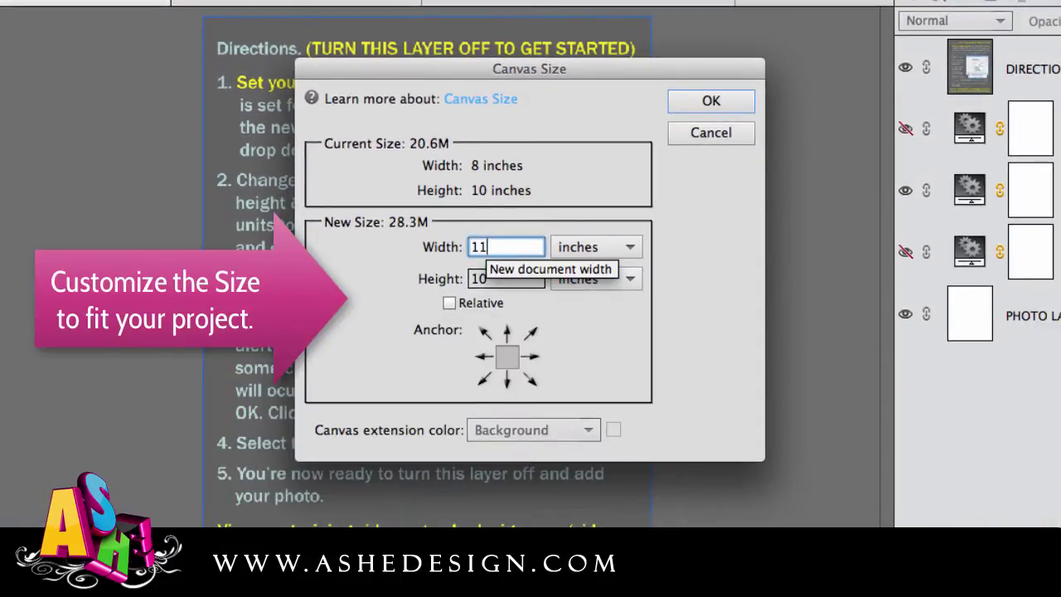
key(Tab)
text(14)
key(Tab)
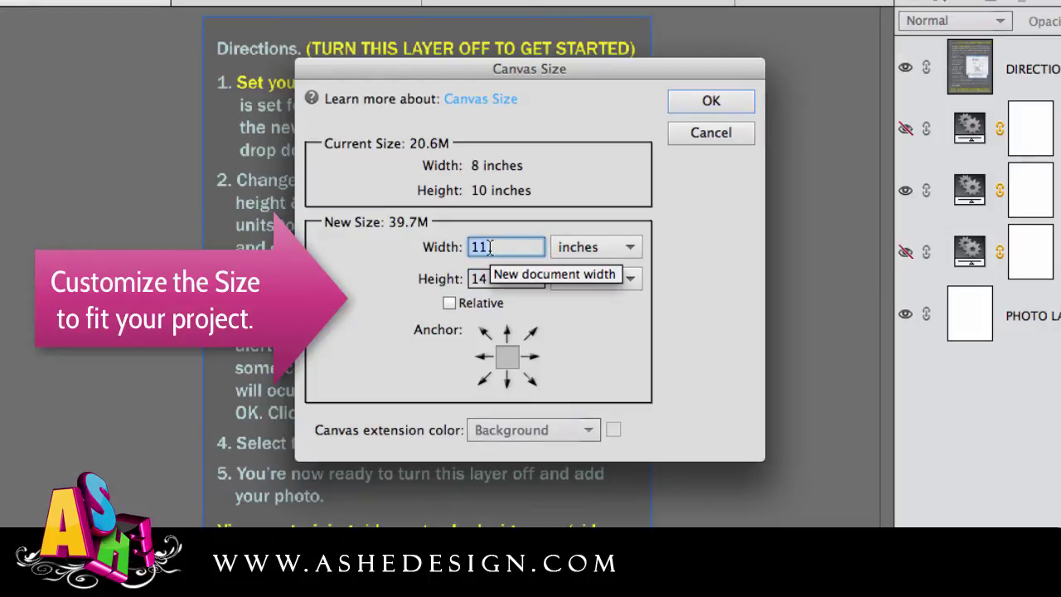
text(8)
key(Tab)
text(10)
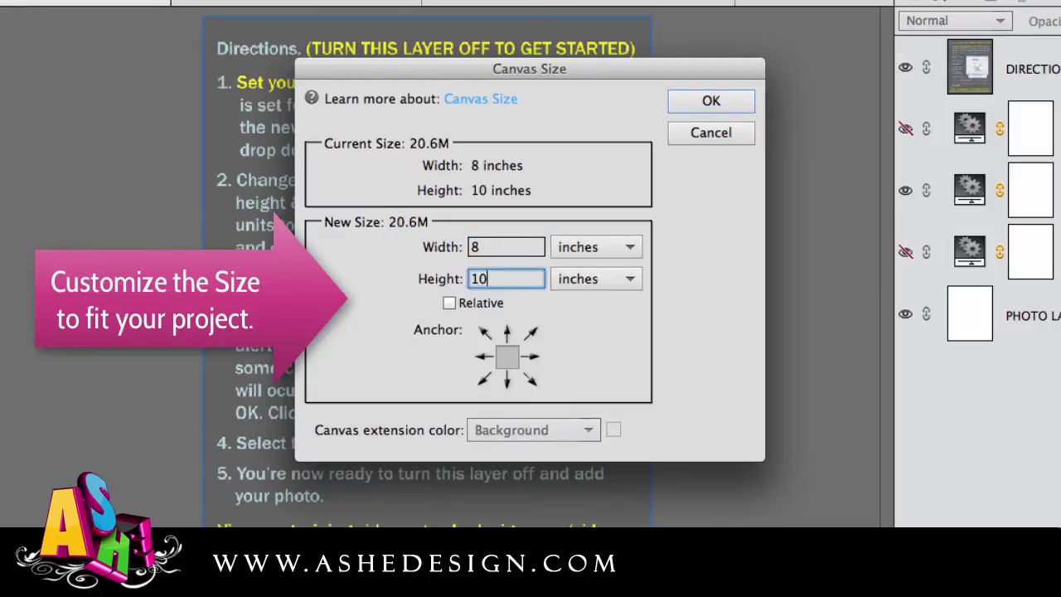
Apply an 8 x 10 inch canvas, hide DIRECTIONS FOR USE, and select PHOTO LAYER.
click(478, 246)
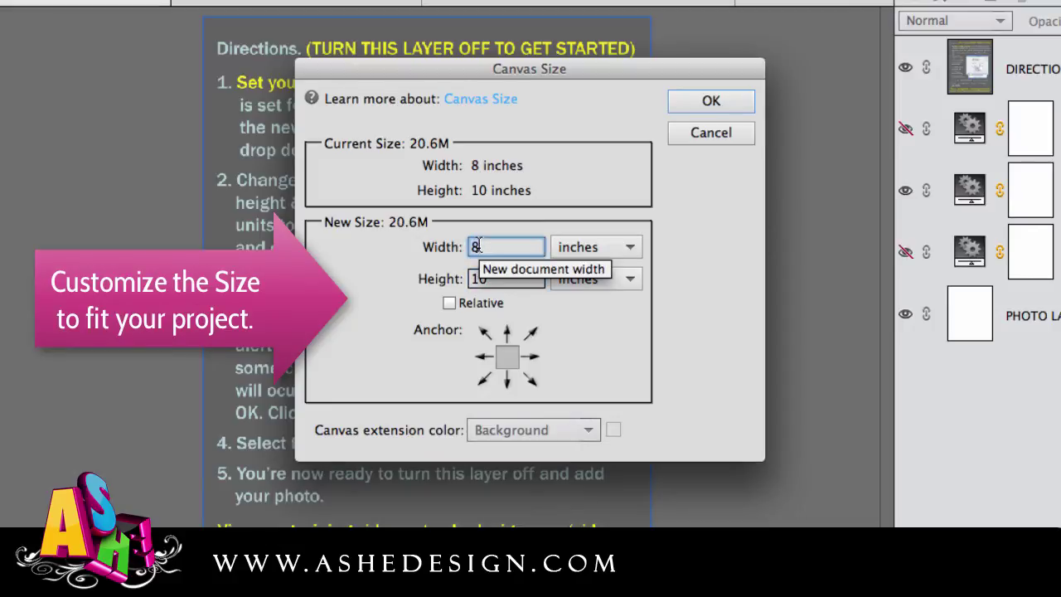
text(10)
key(Tab)
text(8)
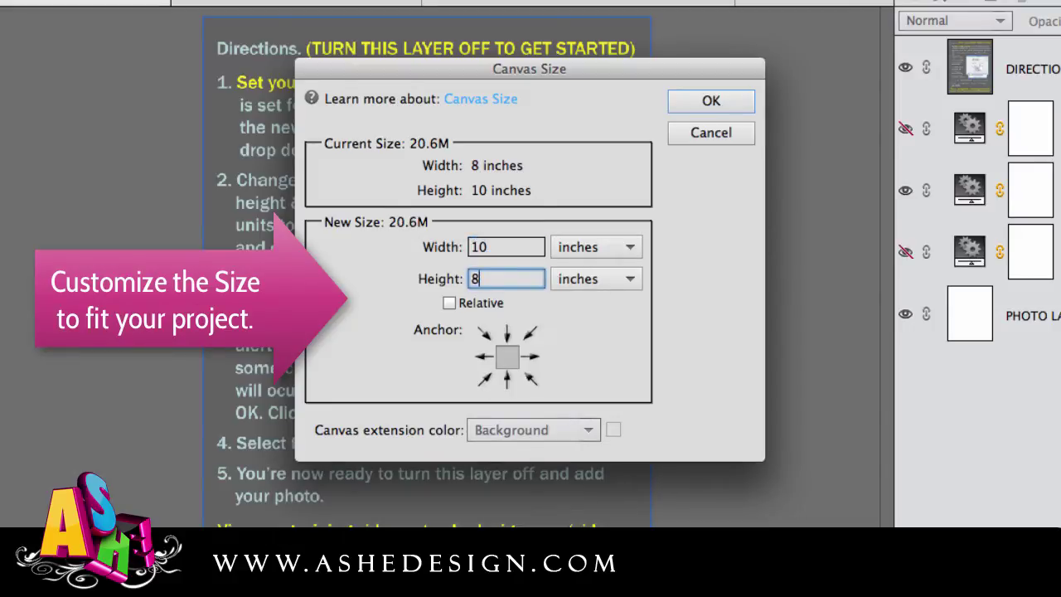
key(Tab)
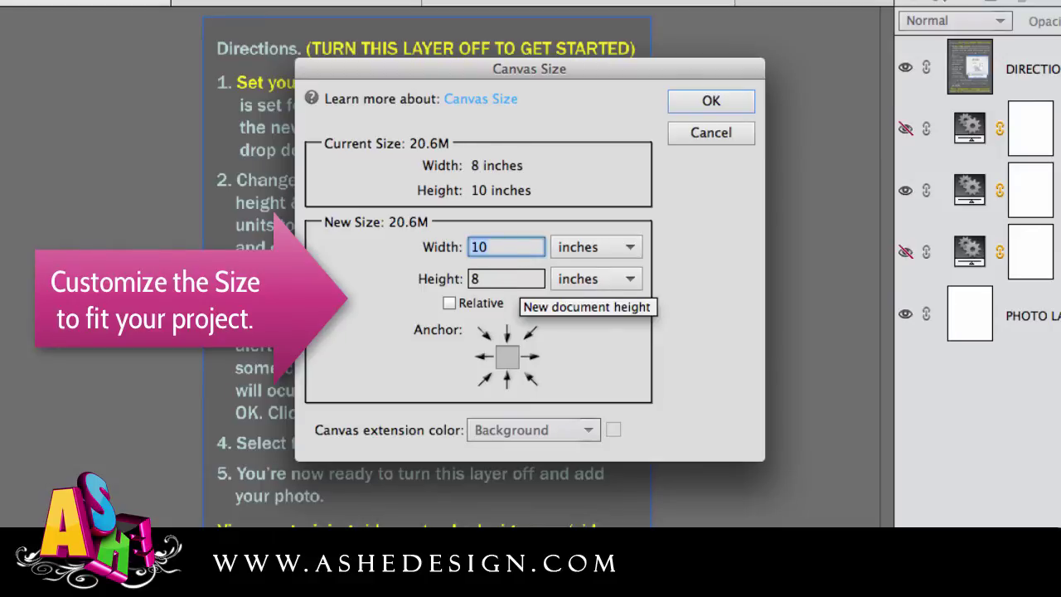
text(8)
key(Tab)
text(10)
key(Tab)
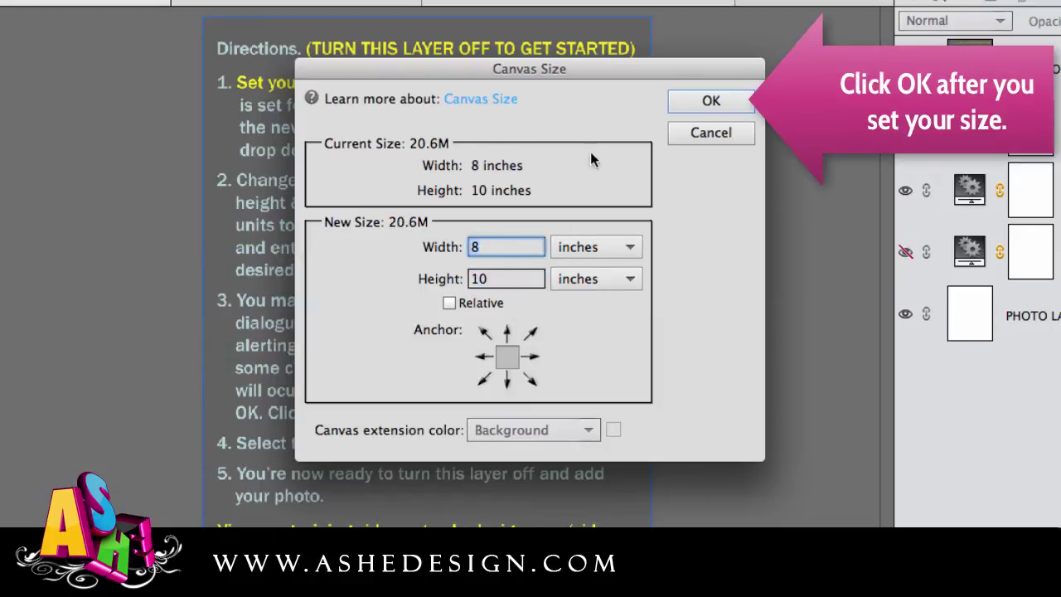
click(711, 101)
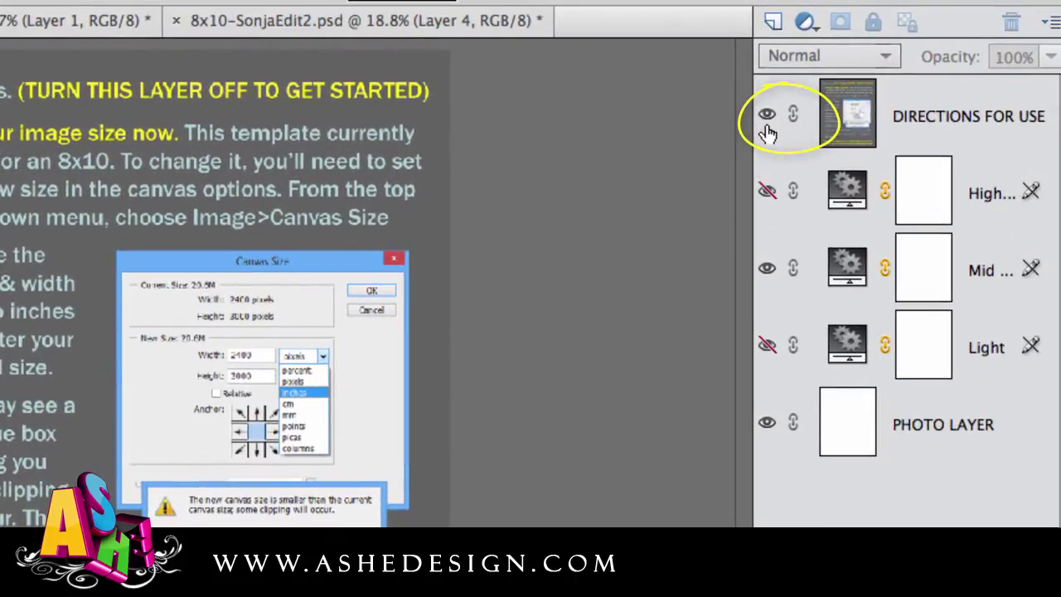
click(767, 120)
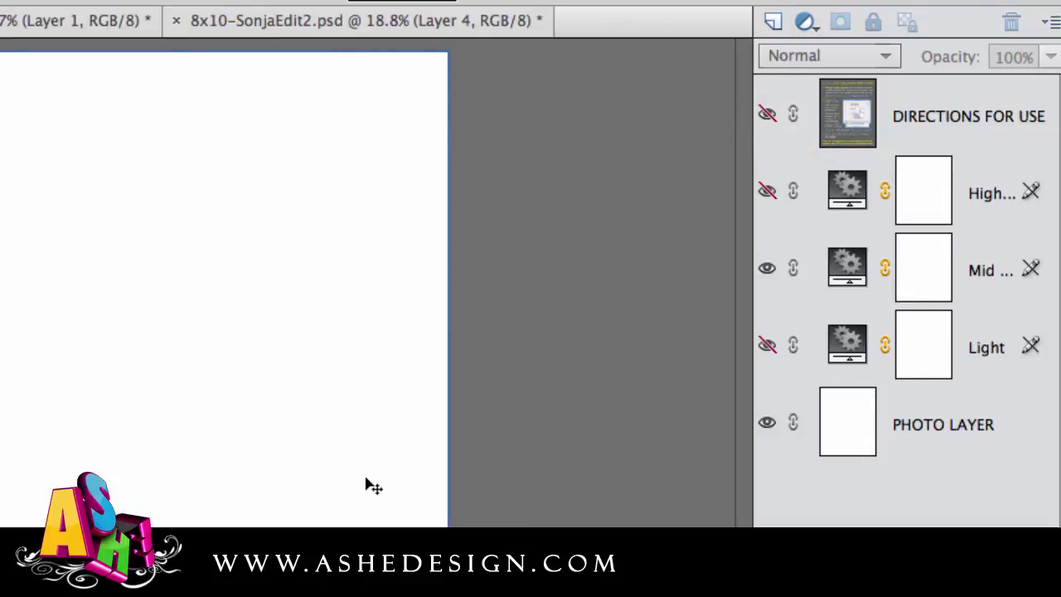
click(914, 435)
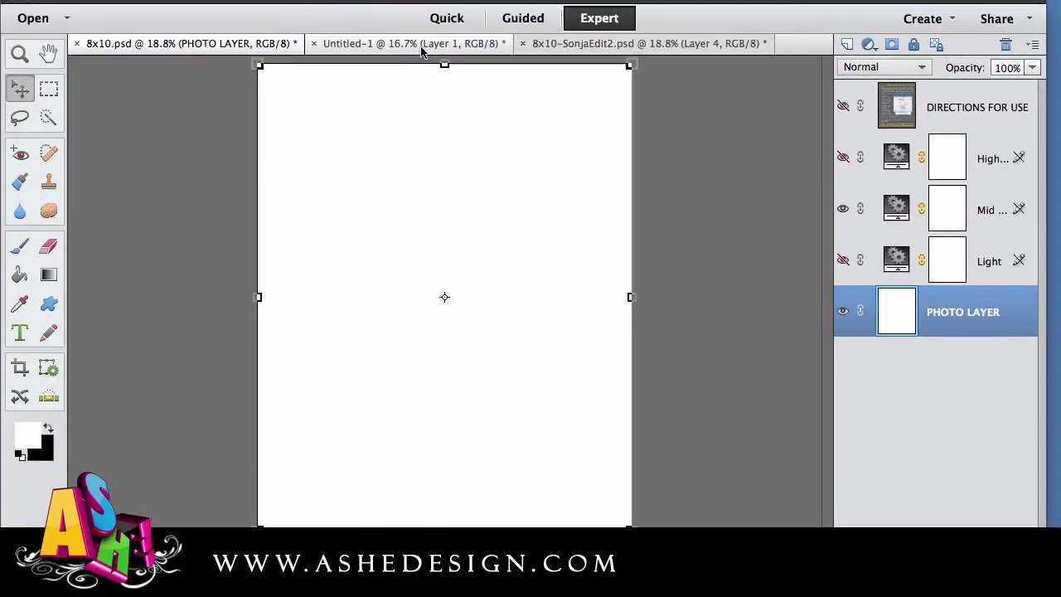
Drag the girl-among-roses photo from Untitled-1 into the 8x10 template as Layer 1.
click(421, 46)
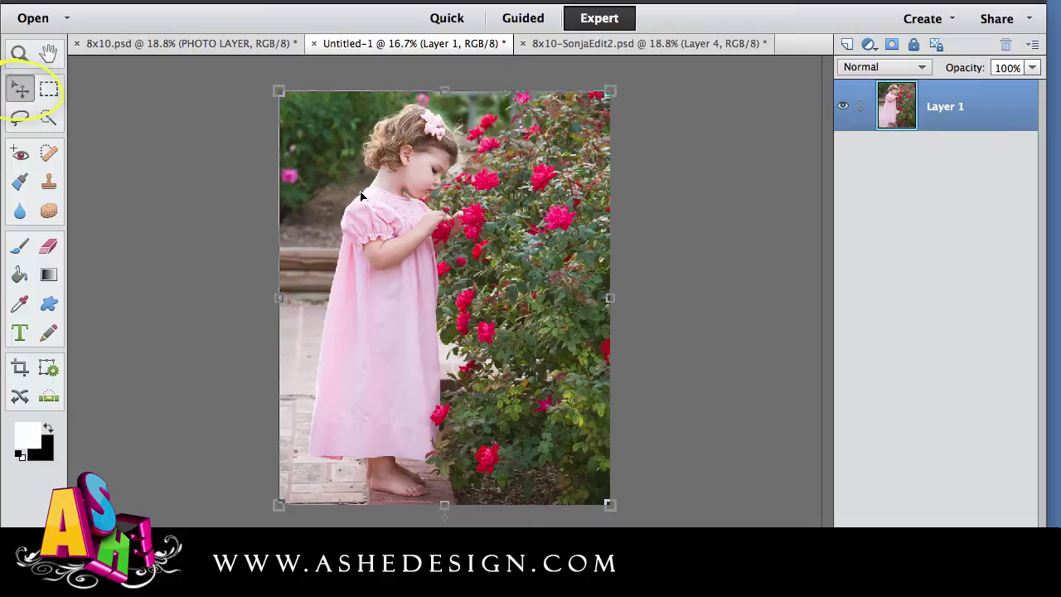
drag(360, 196, 373, 142)
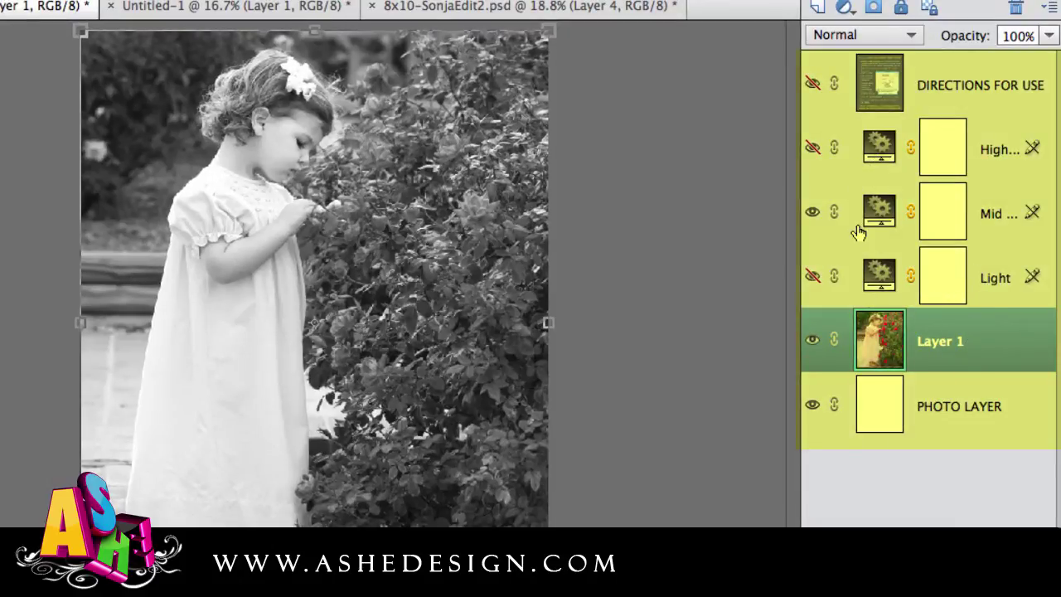
Toggle the High, Mid and Light adjustment layers to compare, ending with all three visible.
click(813, 214)
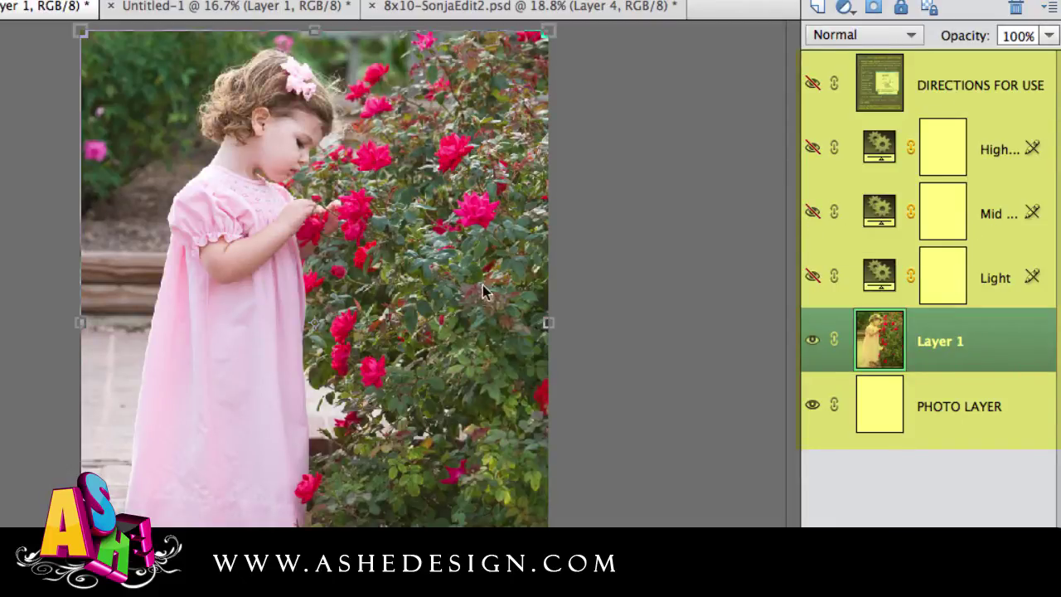
click(813, 279)
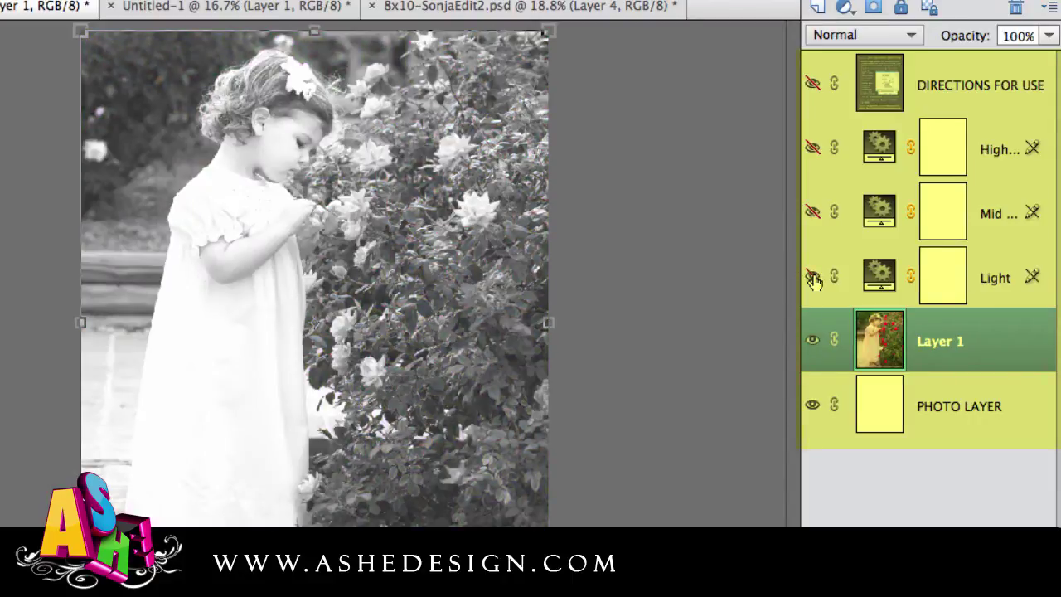
click(813, 279)
click(813, 149)
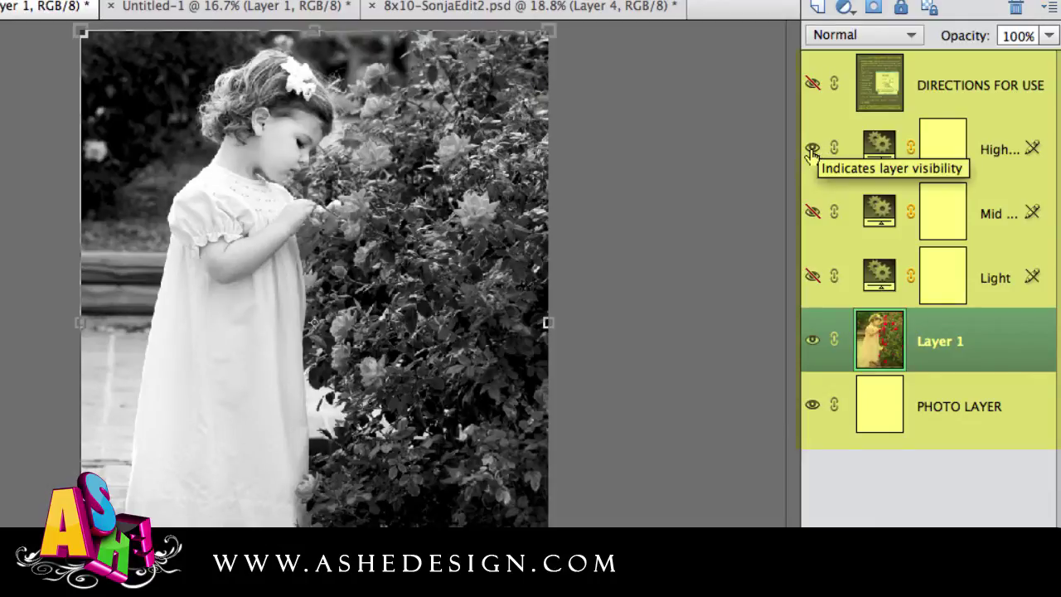
click(813, 150)
click(813, 213)
click(813, 149)
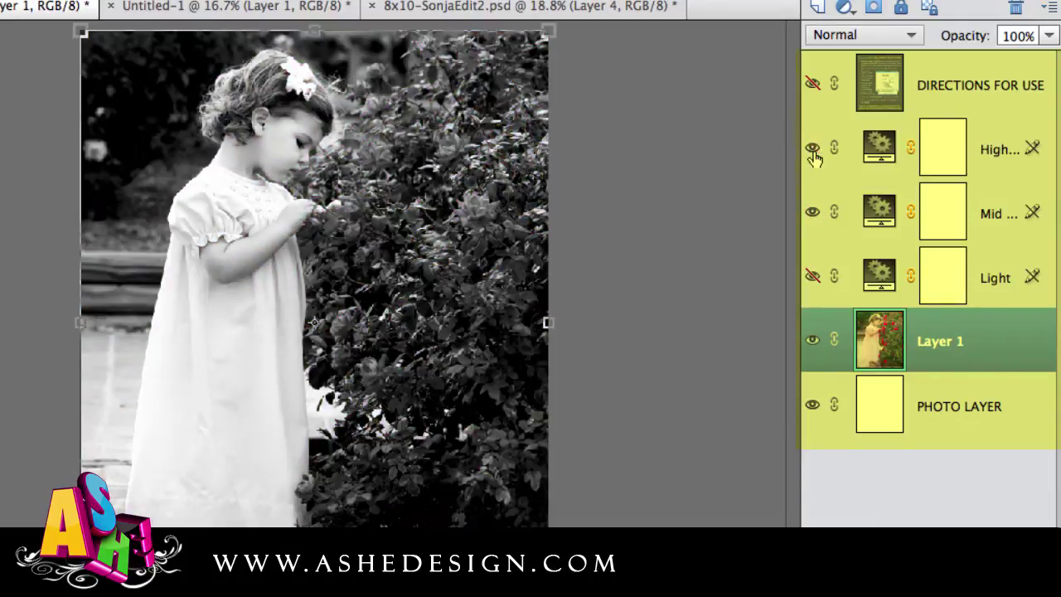
click(813, 277)
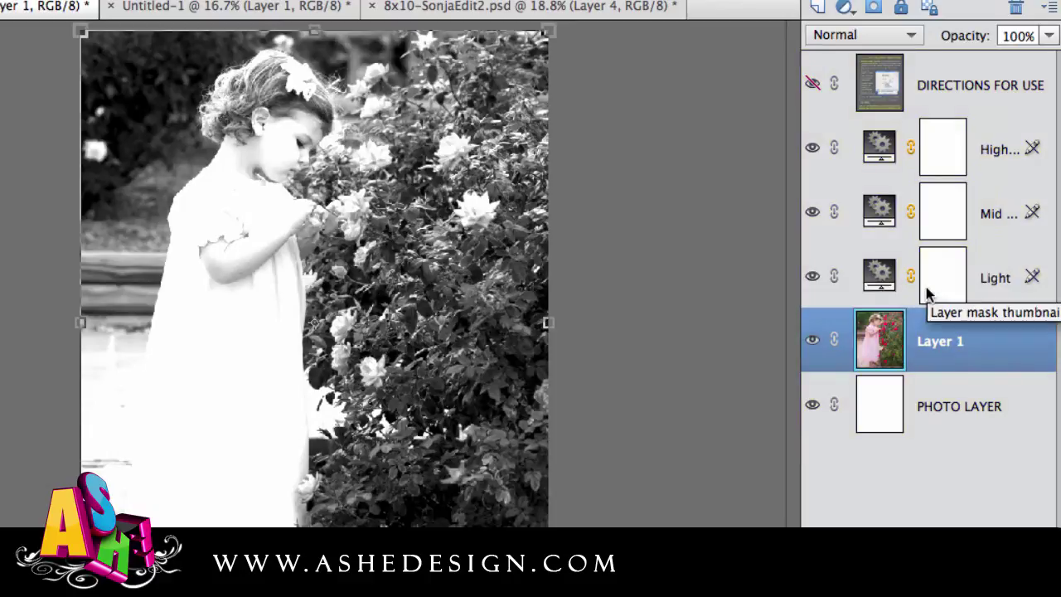
Fill the Light layer mask with black using the Paint Bucket, then make white the foreground colour.
click(880, 280)
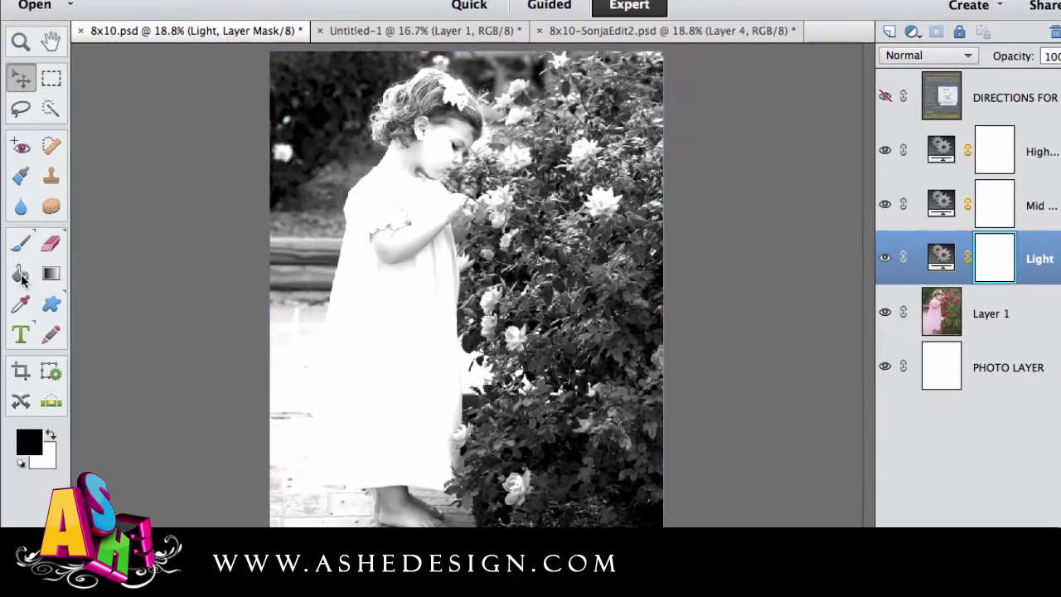
click(21, 276)
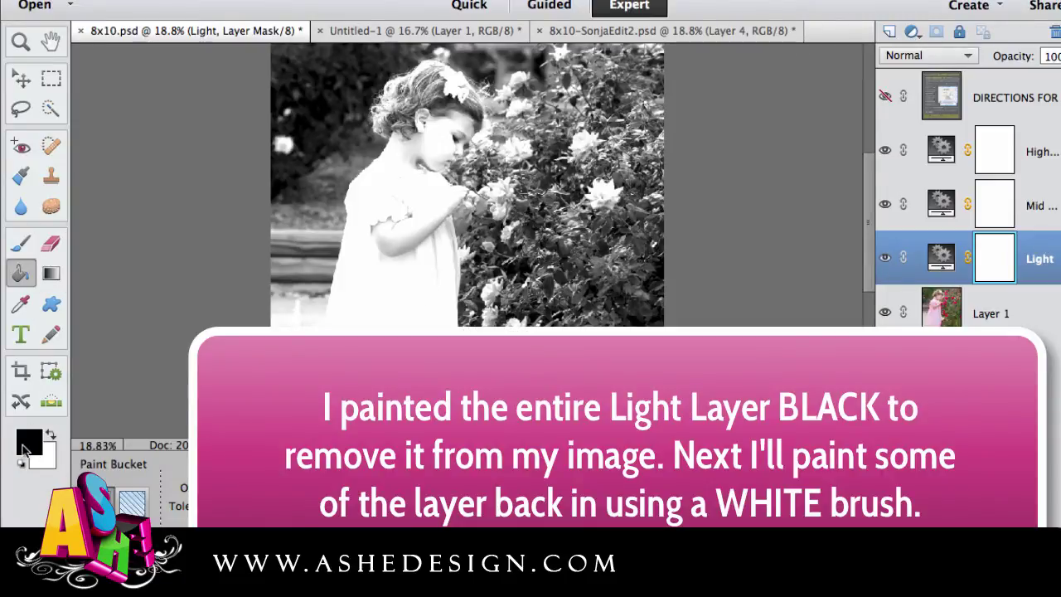
click(311, 282)
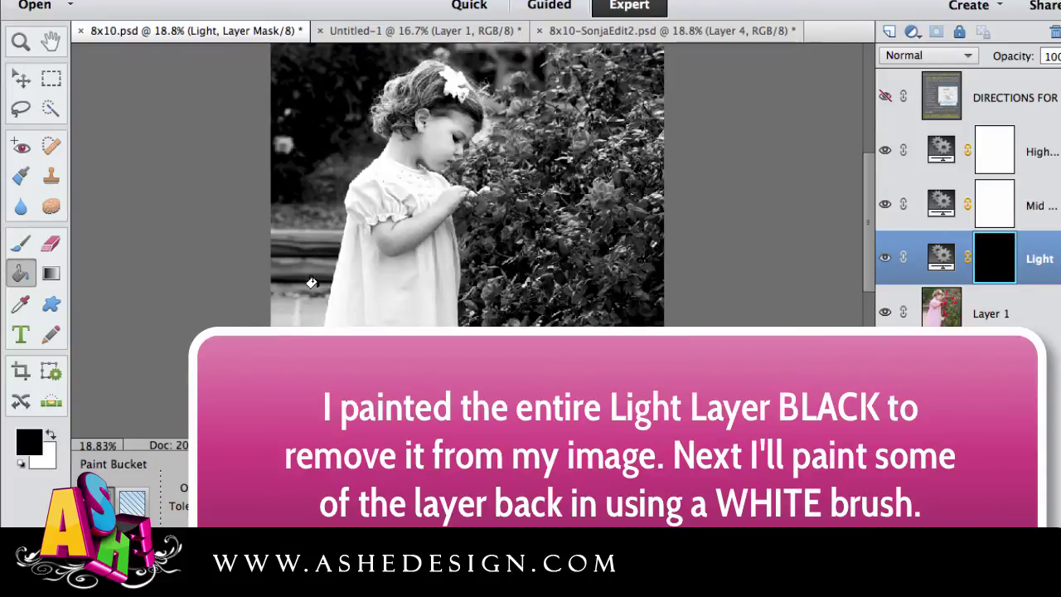
click(50, 437)
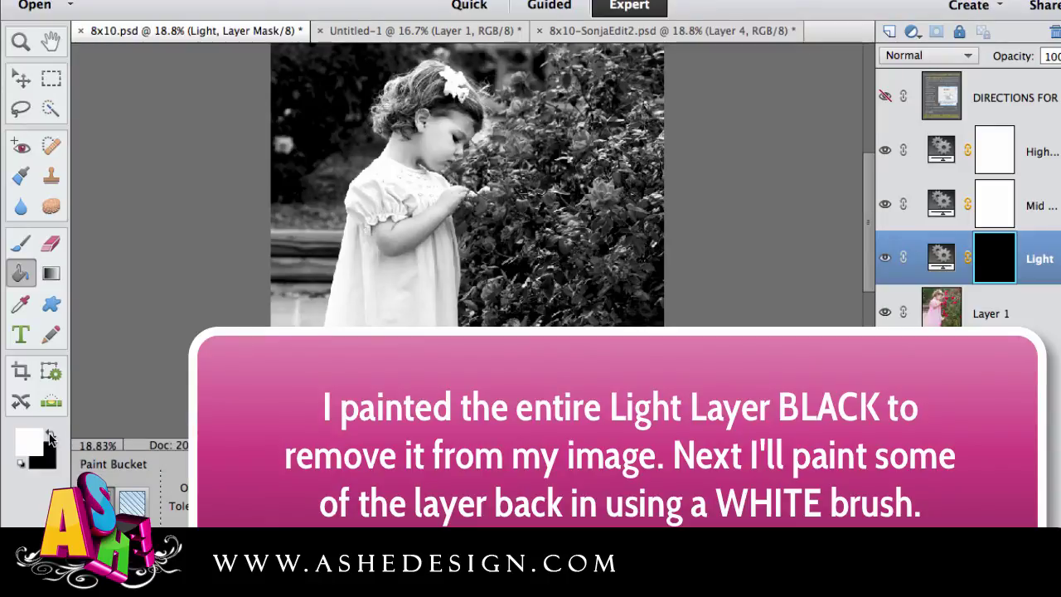
Select the Brush tool and reduce its size to 97 px, keeping Normal blend mode.
click(21, 242)
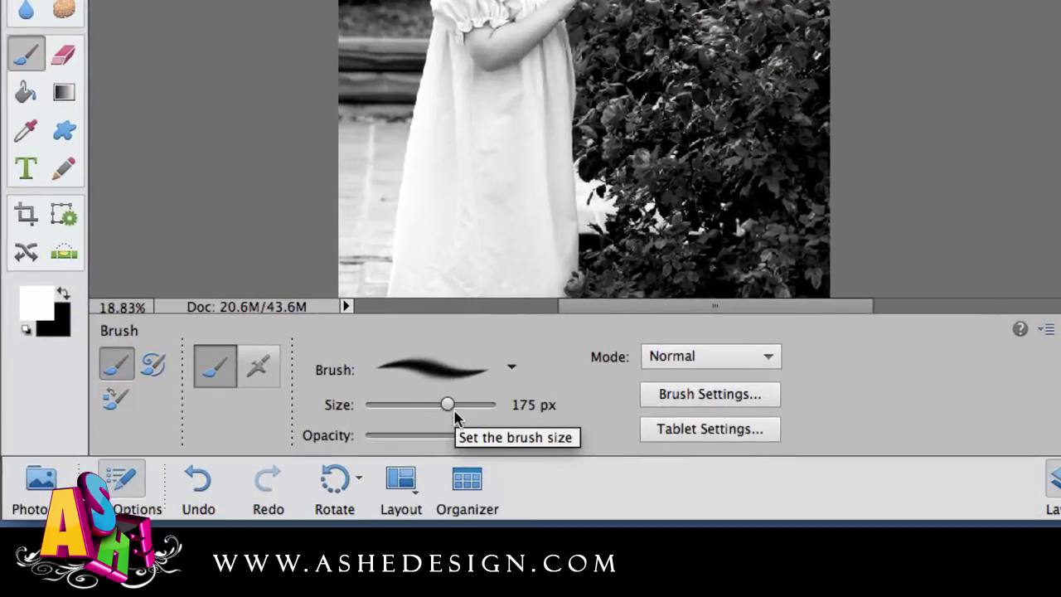
mouse_move(448, 406)
mouse_down()
mouse_move(440, 405)
mouse_move(463, 437)
mouse_move(446, 440)
mouse_up()
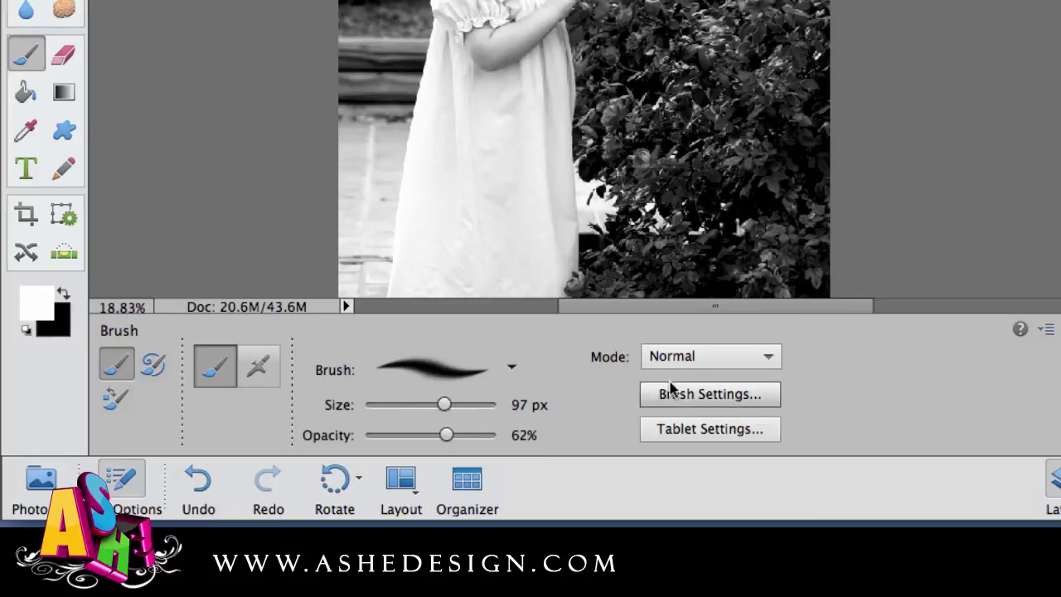
click(696, 360)
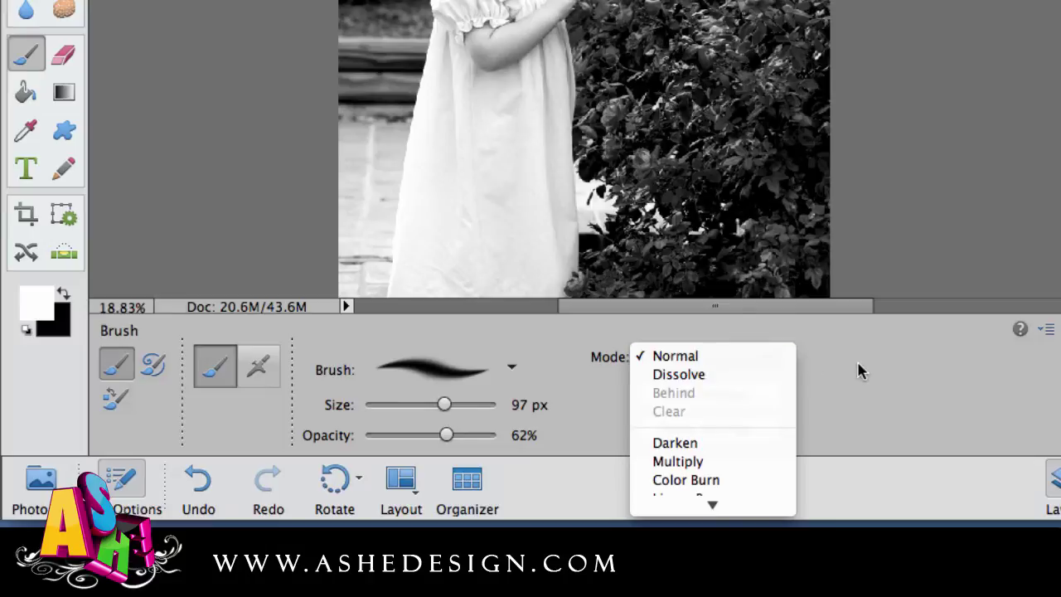
click(861, 373)
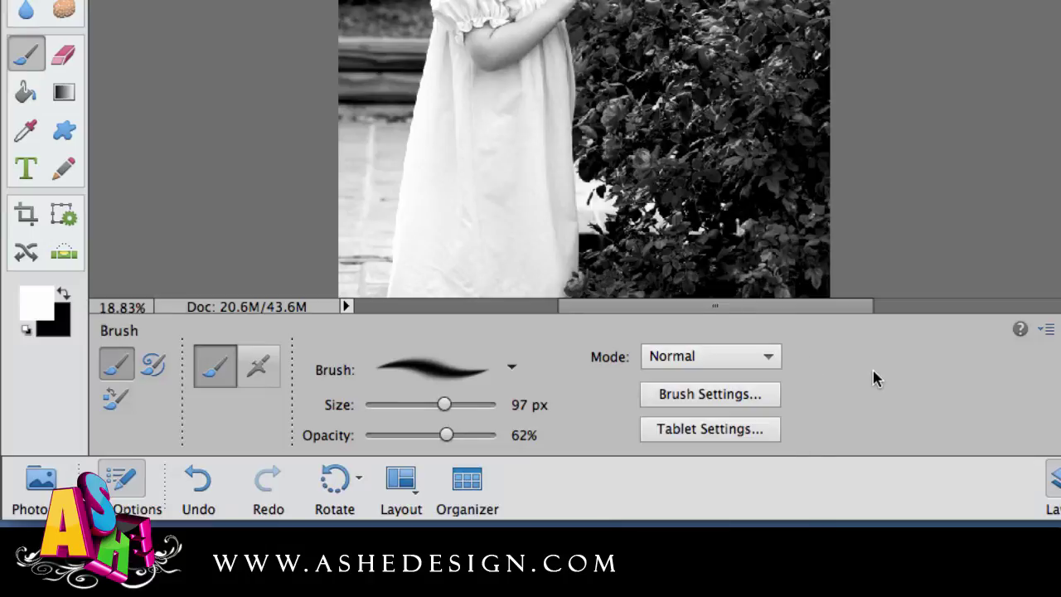
Choose the 300 px soft round tip from the brush picker.
click(508, 369)
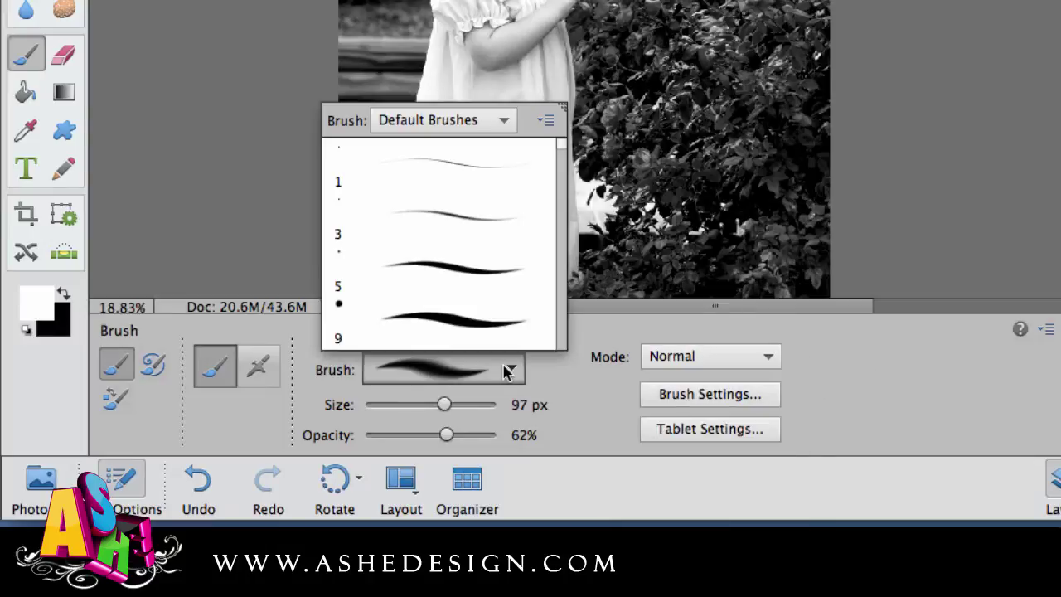
scroll(485, 295, down, 10)
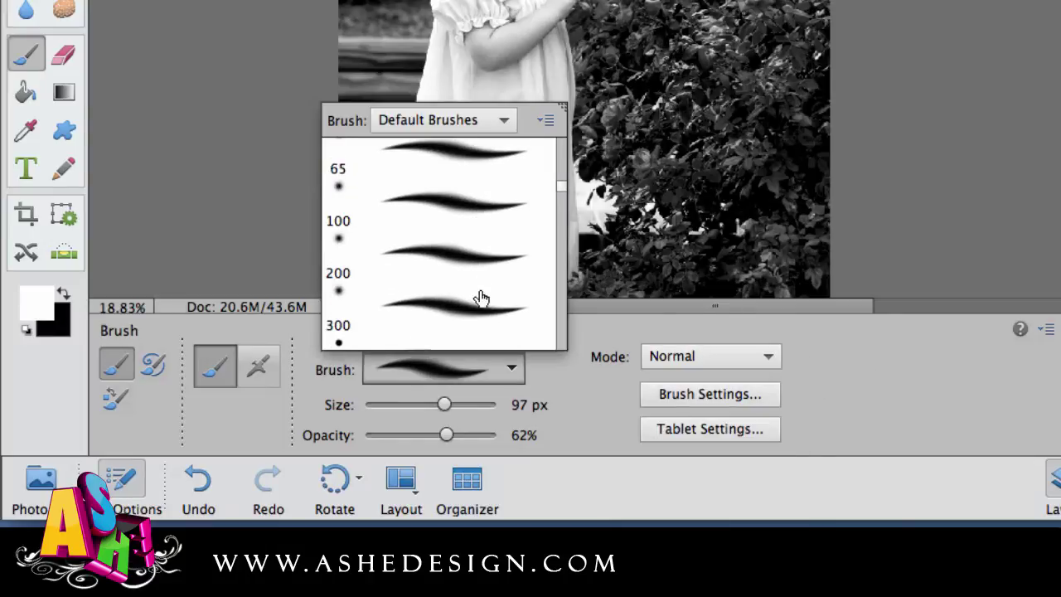
scroll(479, 278, down, 1)
click(468, 242)
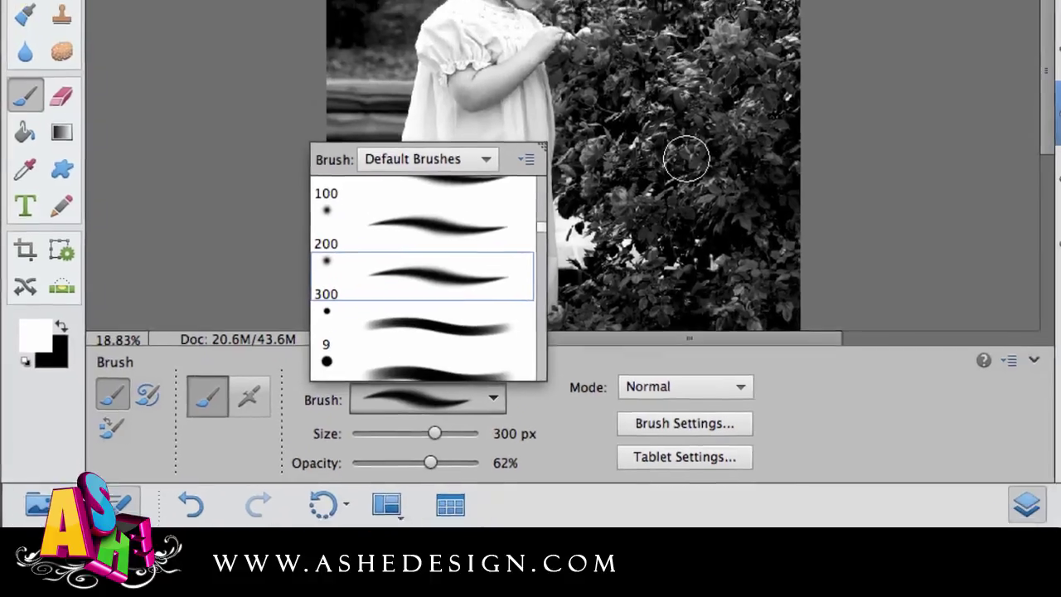
Paint white on the Light layer mask over the rose bush and lower bushes.
click(711, 122)
key(bracketright)
key(bracketright)
key(bracketright)
key(bracketright)
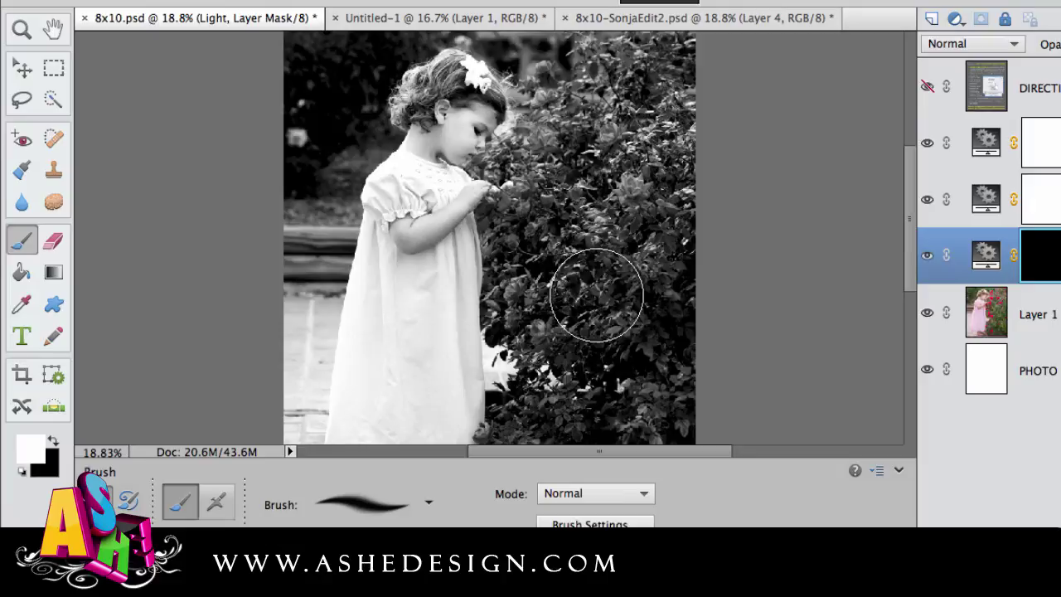
key(bracketleft)
key(bracketleft)
mouse_move(599, 289)
mouse_down()
mouse_move(579, 266)
mouse_move(556, 307)
mouse_move(548, 252)
mouse_move(542, 309)
mouse_move(581, 331)
mouse_move(537, 275)
mouse_move(559, 200)
mouse_move(531, 203)
mouse_move(546, 163)
mouse_move(534, 138)
mouse_move(644, 51)
mouse_move(609, 116)
mouse_move(608, 263)
mouse_move(683, 189)
mouse_move(654, 133)
mouse_move(675, 341)
mouse_move(562, 323)
mouse_move(580, 355)
mouse_up()
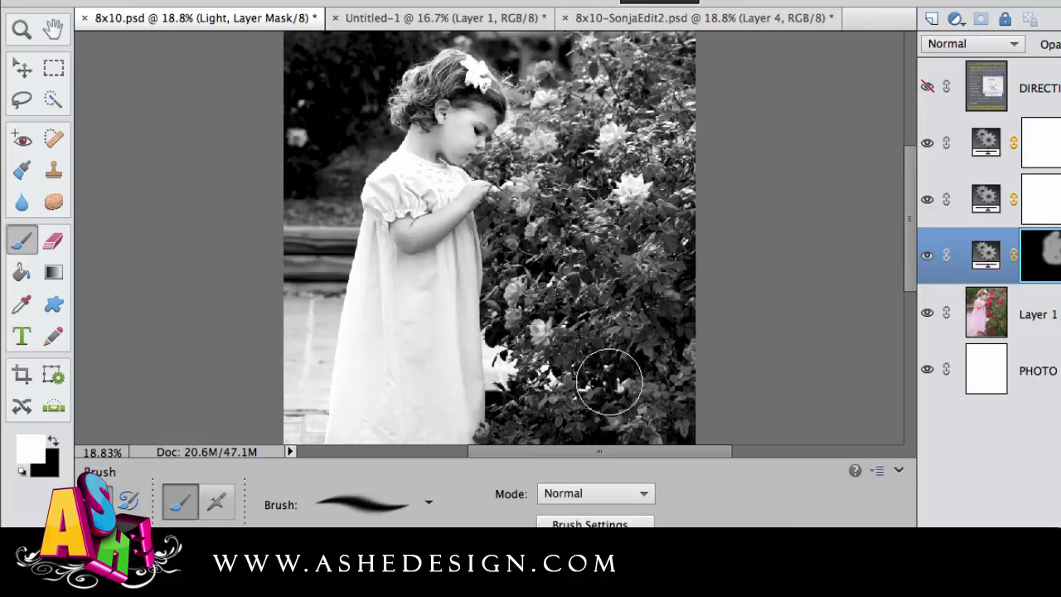
mouse_move(609, 382)
mouse_down()
mouse_move(611, 403)
mouse_move(635, 379)
mouse_up()
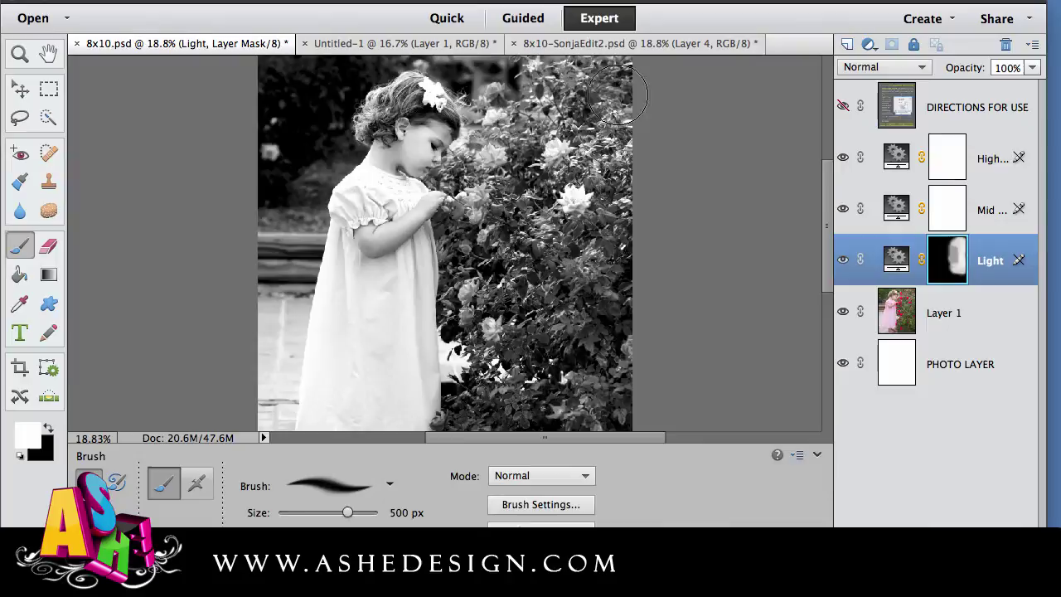
Paint black on the High Contrast layer mask at the photo's bottom-right corner.
click(986, 162)
key(x)
scroll(515, 319, down, 3)
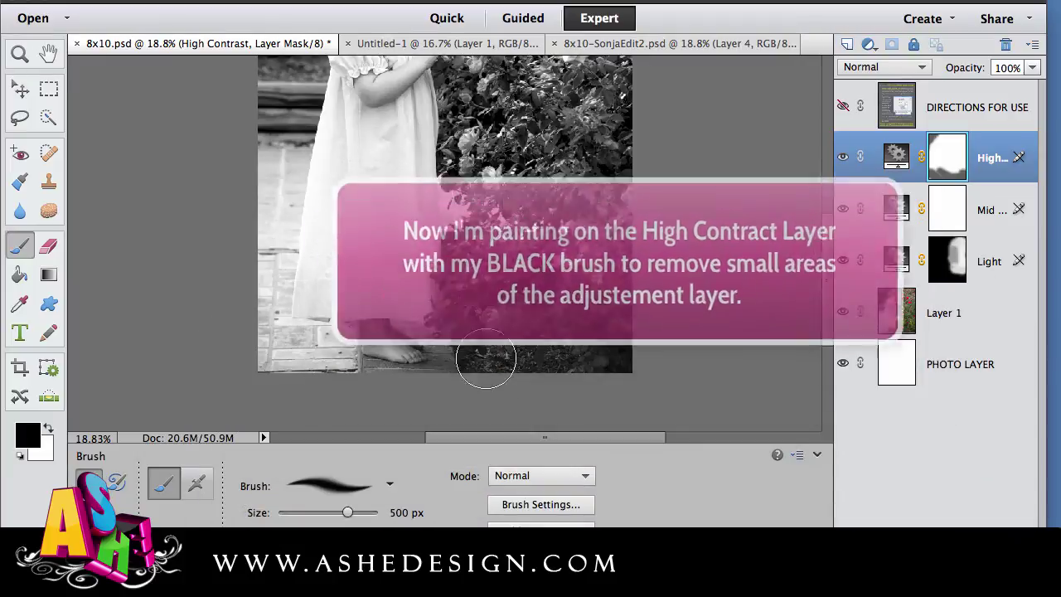
mouse_move(625, 348)
mouse_down()
mouse_move(630, 339)
mouse_move(630, 360)
mouse_up()
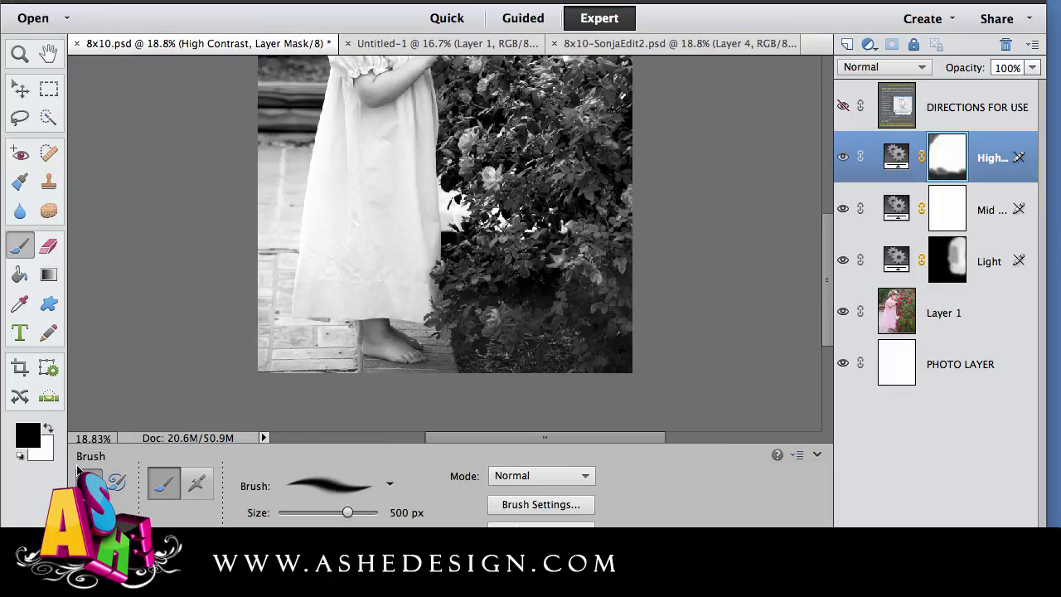
Switch to white and paint contrast back into the lower-right foliage.
click(48, 430)
mouse_move(584, 264)
mouse_down()
mouse_move(603, 298)
mouse_move(642, 306)
mouse_move(569, 300)
mouse_move(489, 333)
mouse_move(585, 334)
mouse_move(618, 294)
mouse_move(599, 296)
mouse_move(607, 254)
mouse_move(585, 287)
mouse_up()
scroll(586, 286, up, 5)
scroll(586, 286, down, 3)
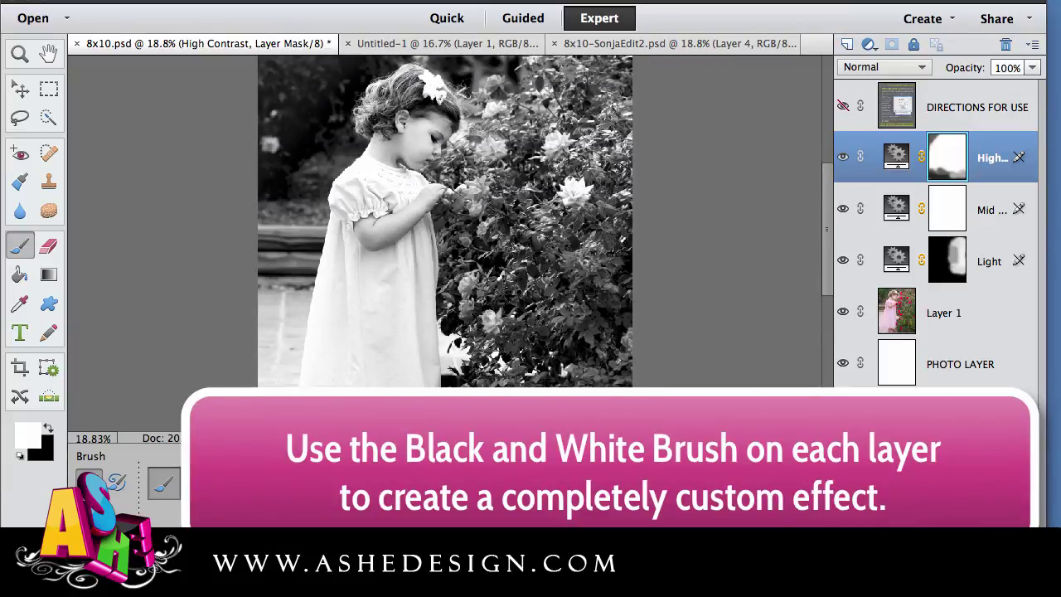
scroll(445, 220, up, 1)
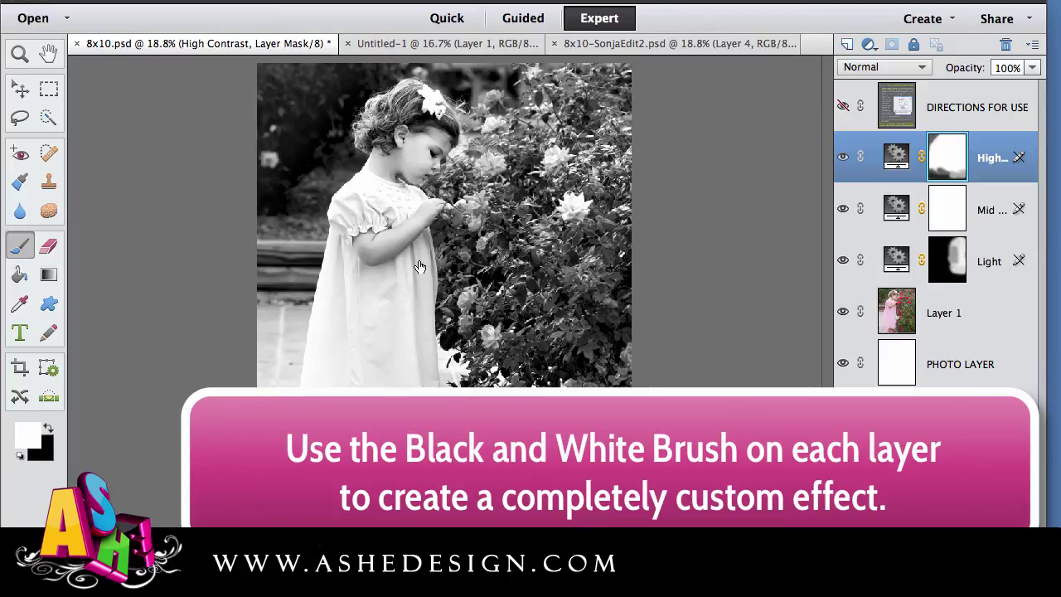